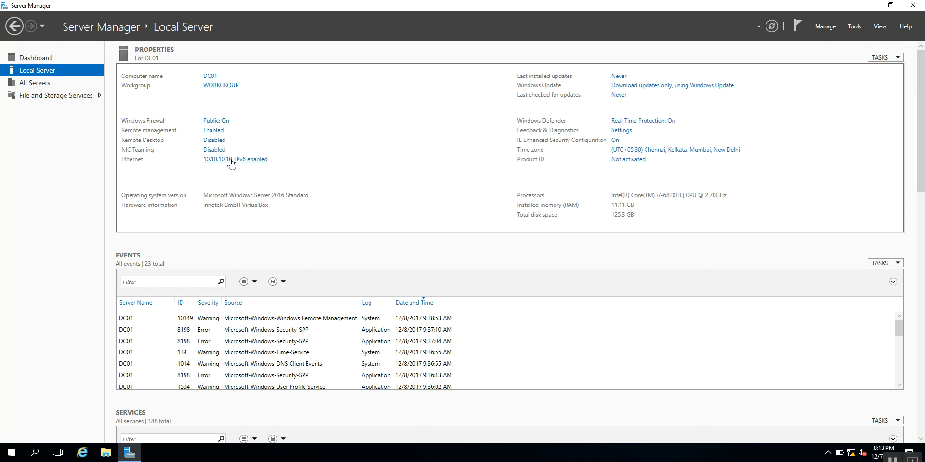
Review the IPv4 address and DNS server settings of the Ethernet adapter, then close Network Connections.
left_click(231, 160)
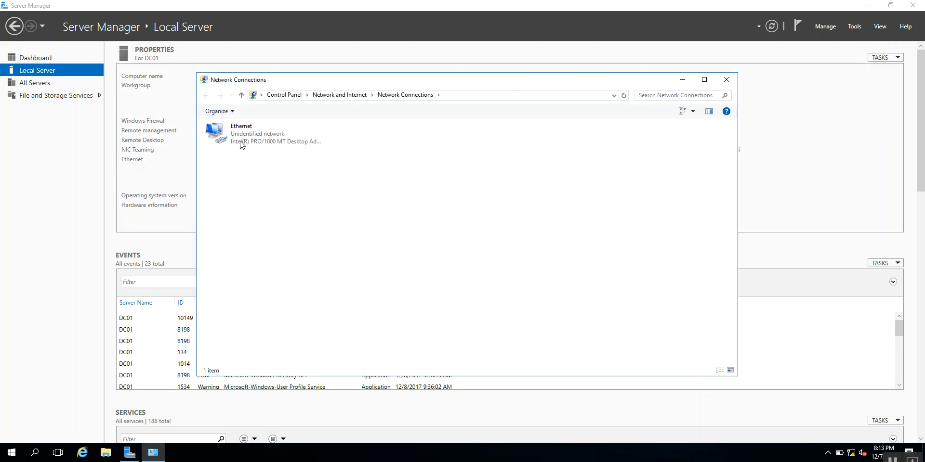
right_click(241, 139)
left_click(262, 230)
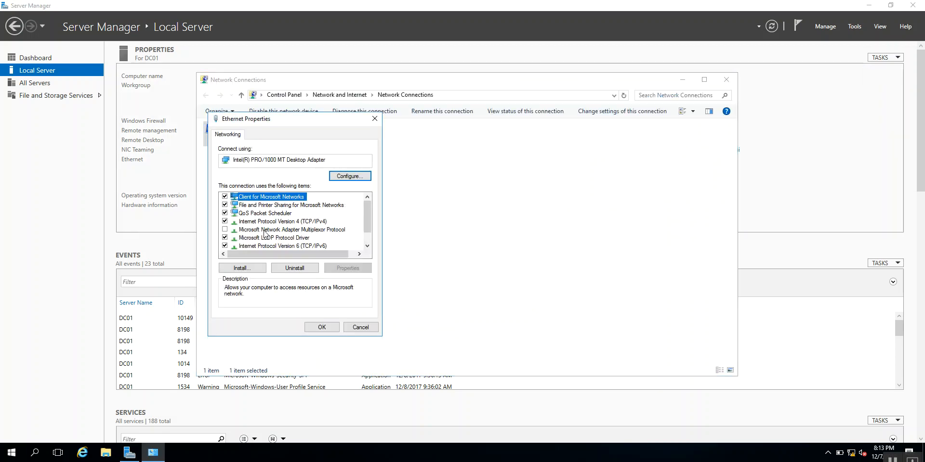
left_click(303, 221)
double_click(303, 221)
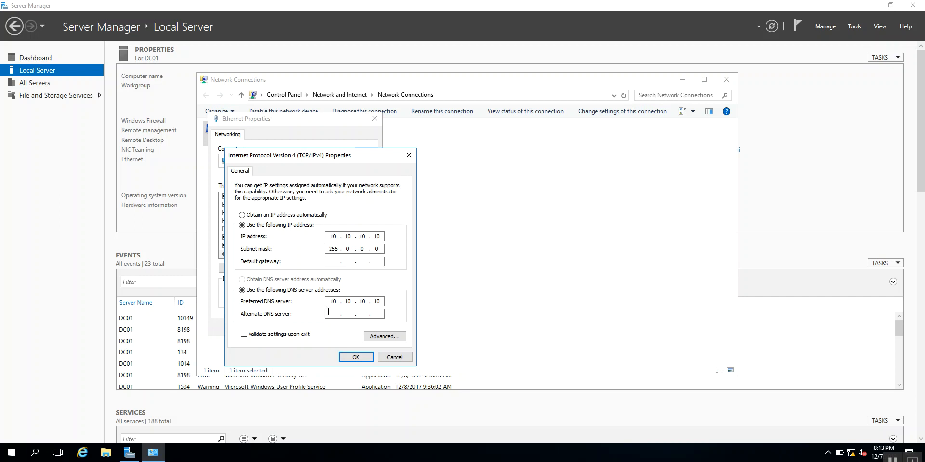
left_click(356, 357)
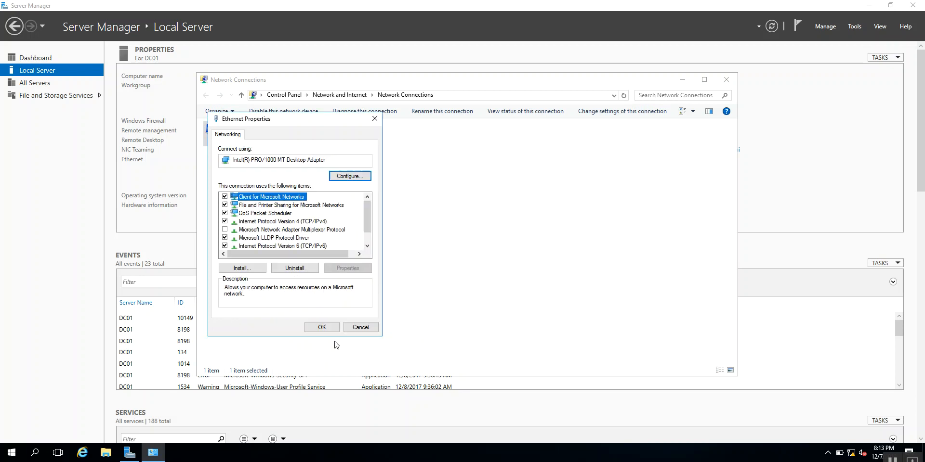
left_click(322, 327)
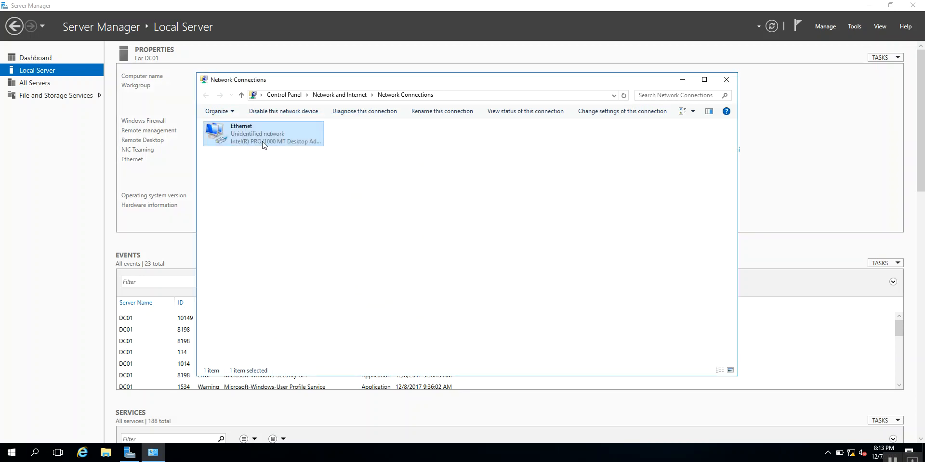
left_click(726, 80)
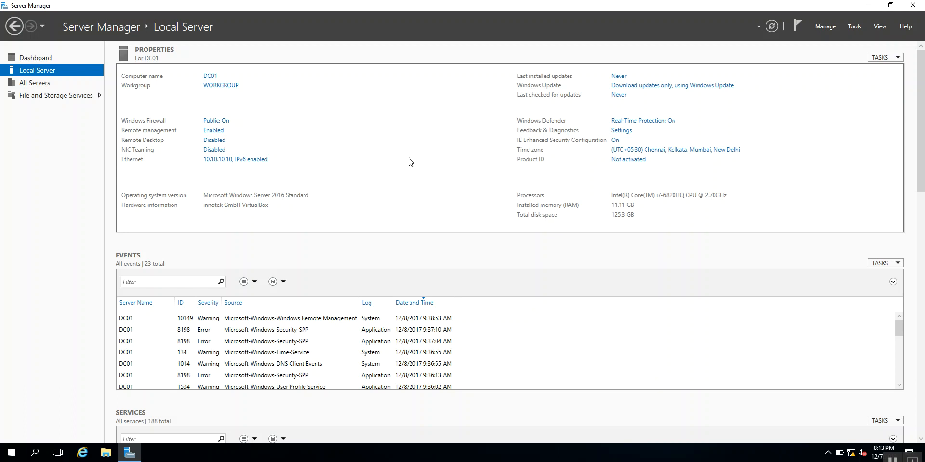
Check the built-in Administrator account's group membership in Computer Management's local users, then close Computer Management.
left_click(847, 27)
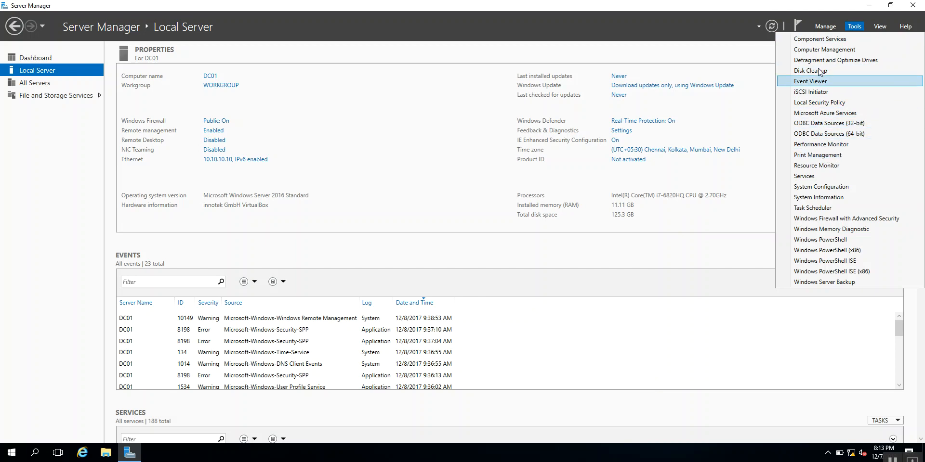
left_click(819, 51)
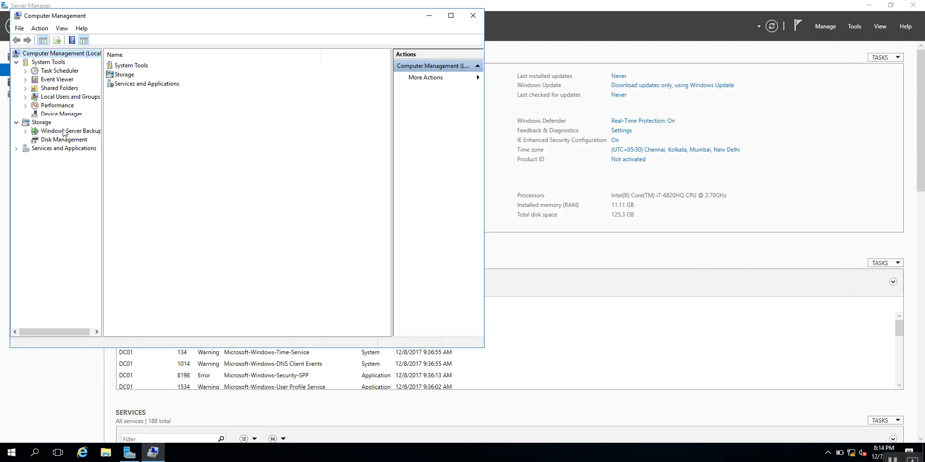
double_click(70, 98)
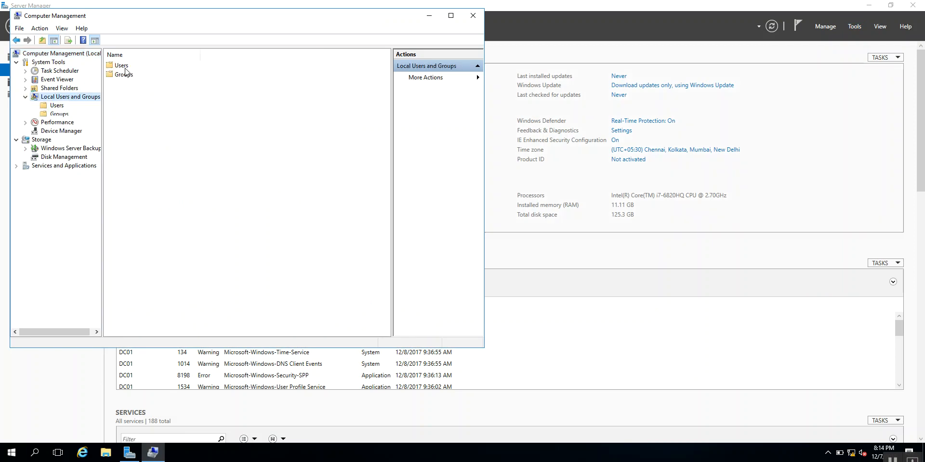
double_click(125, 68)
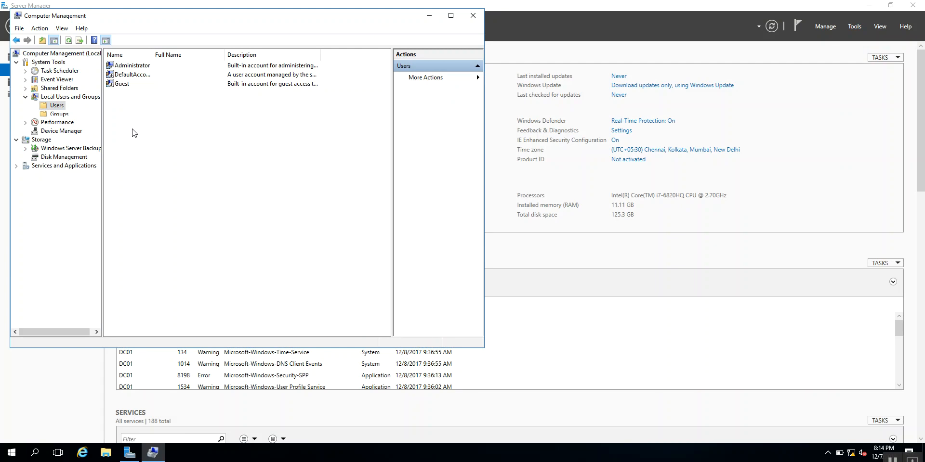
left_click(136, 68)
right_click(136, 67)
left_click(176, 123)
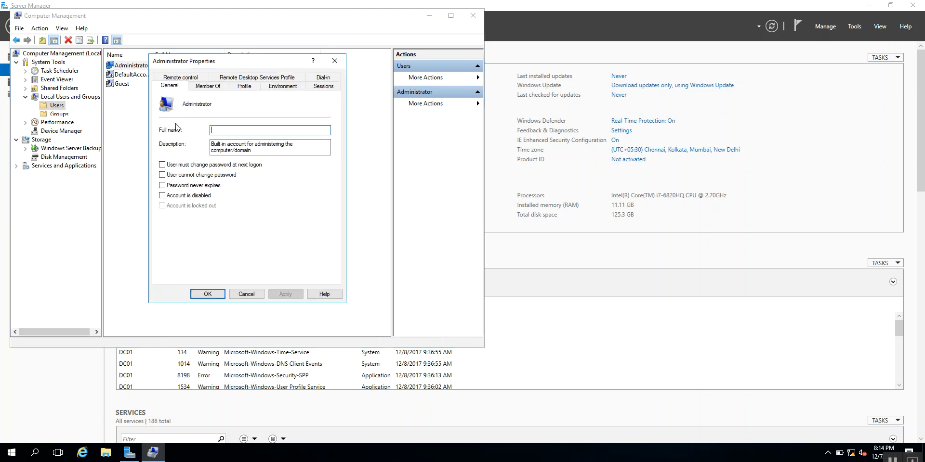
left_click(208, 86)
left_click(195, 112)
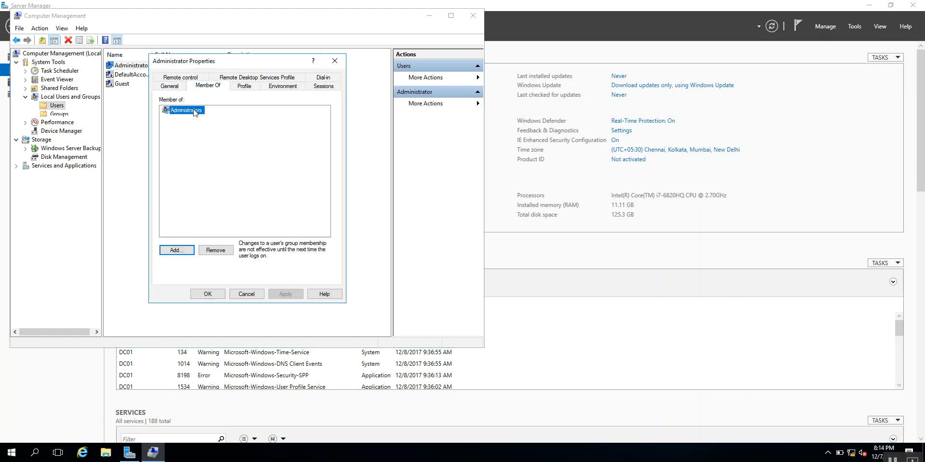
left_click(213, 293)
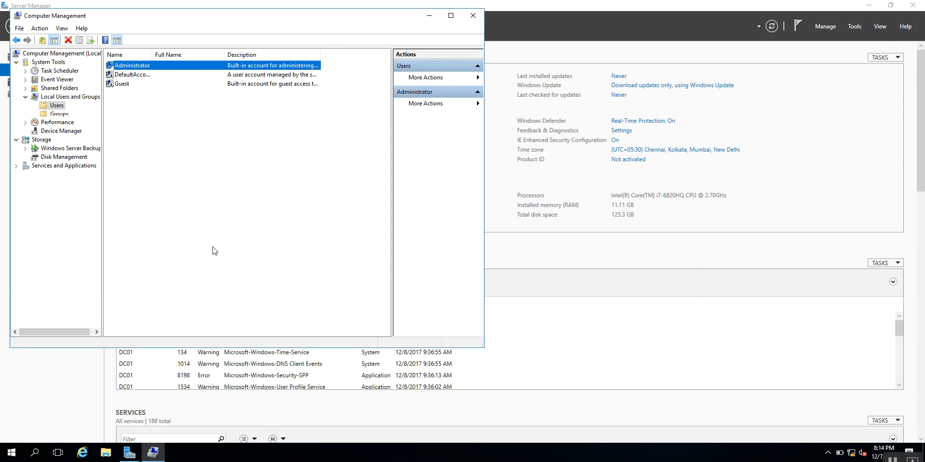
left_click(472, 15)
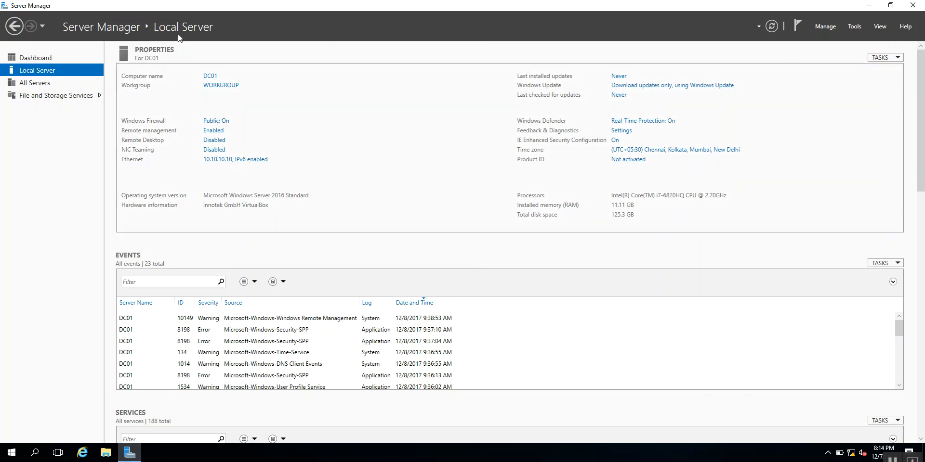
Start the Add Roles and Features Wizard with a role-based or feature-based installation on server DC01.
left_click(41, 59)
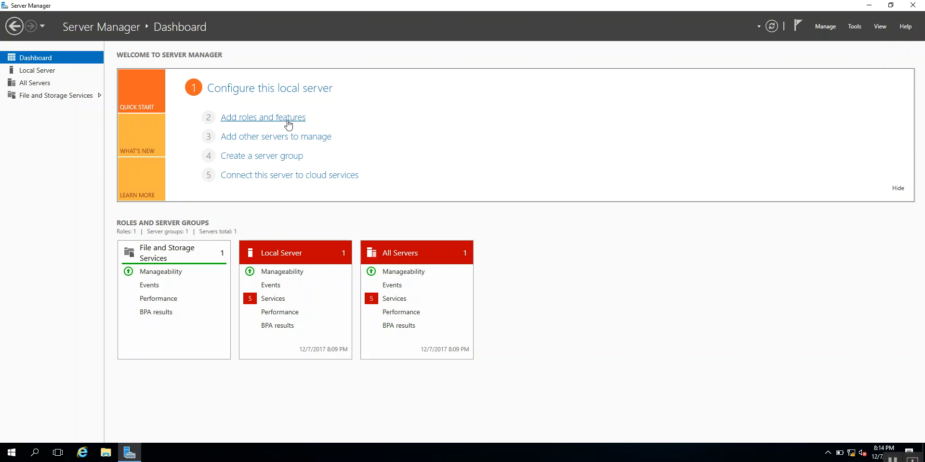
left_click(826, 27)
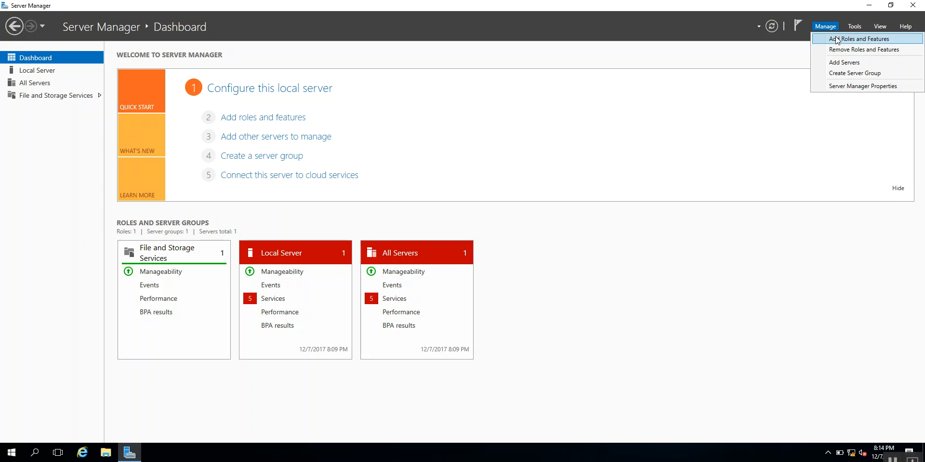
left_click(837, 40)
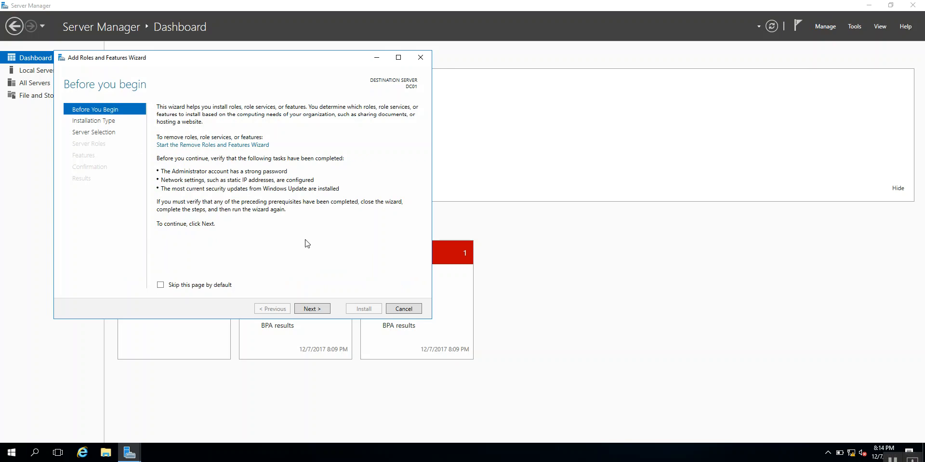
left_click(327, 310)
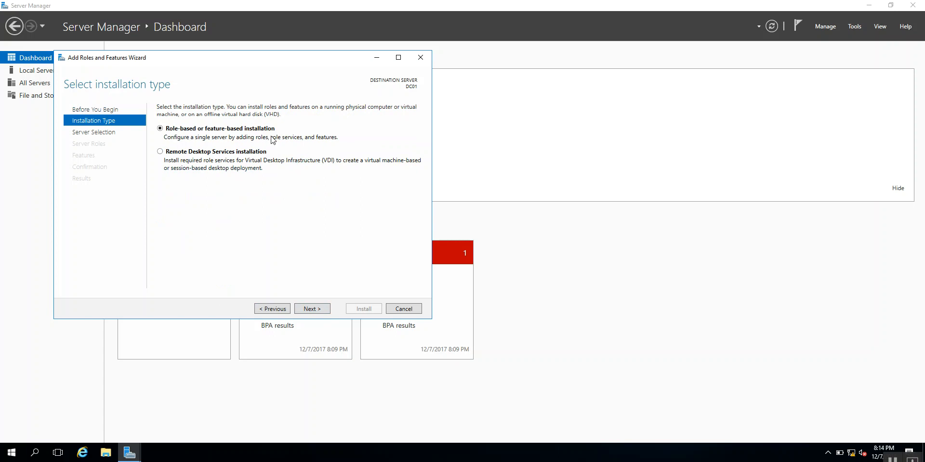
left_click(325, 312)
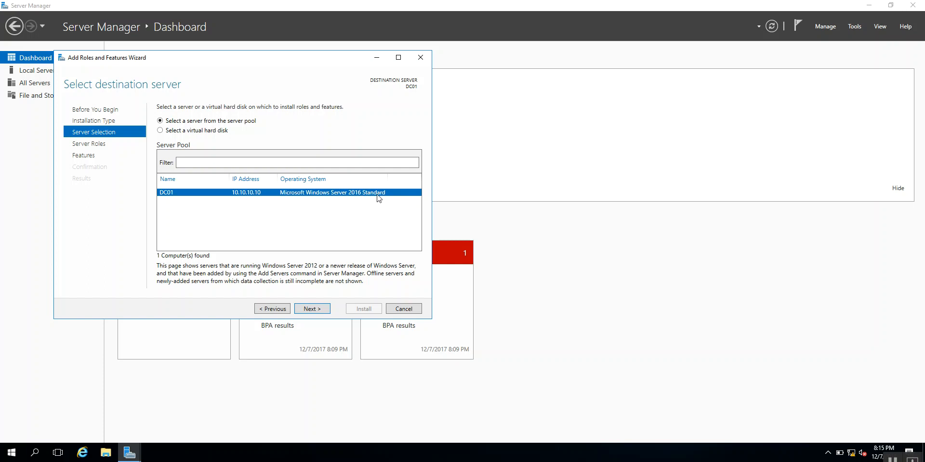
left_click(321, 310)
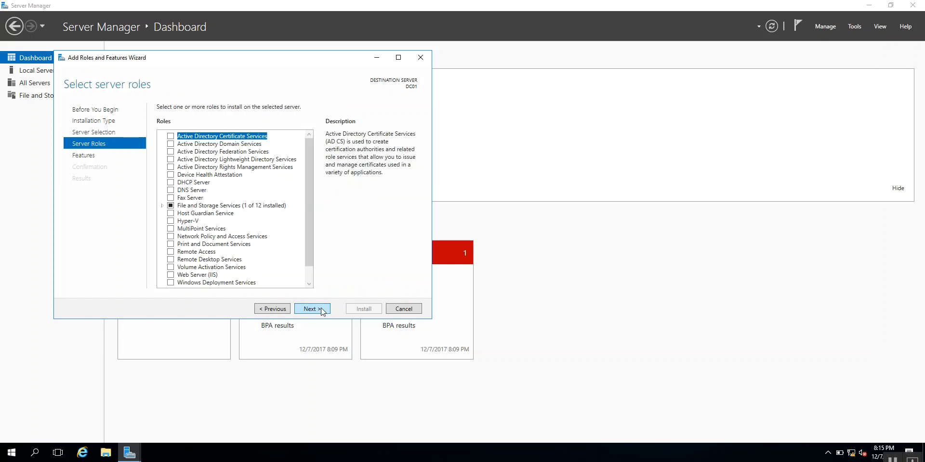
Select the Active Directory Domain Services role with its required features and management tools, and continue to the installation confirmation.
left_click(170, 144)
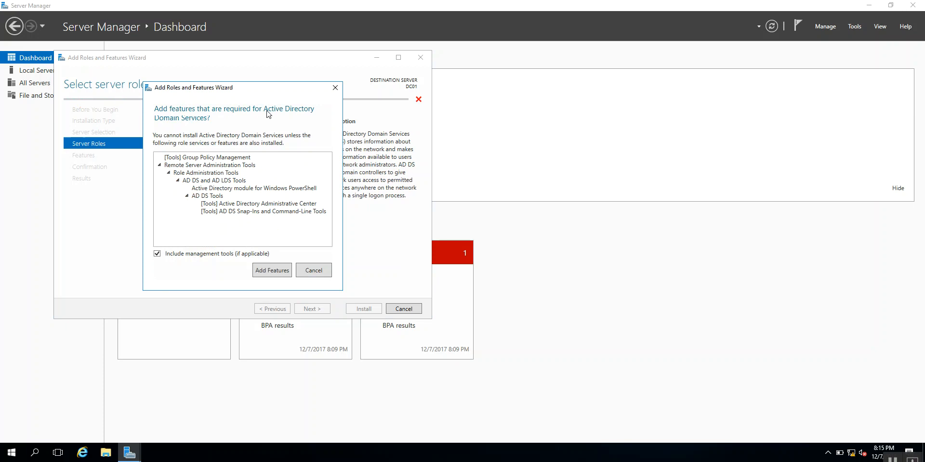
left_click(281, 272)
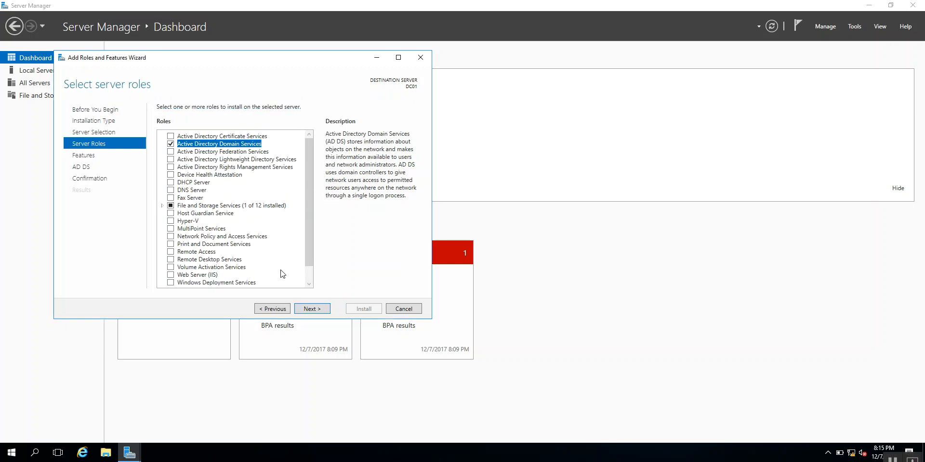
left_click(311, 309)
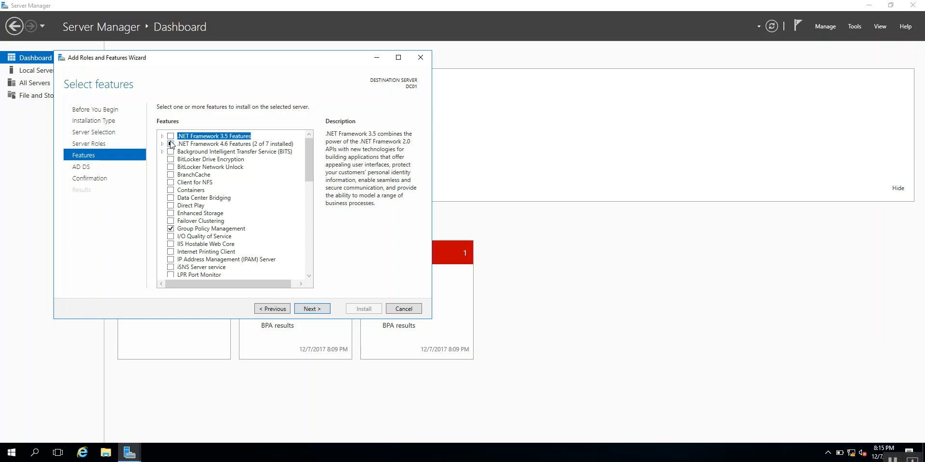
left_click(320, 310)
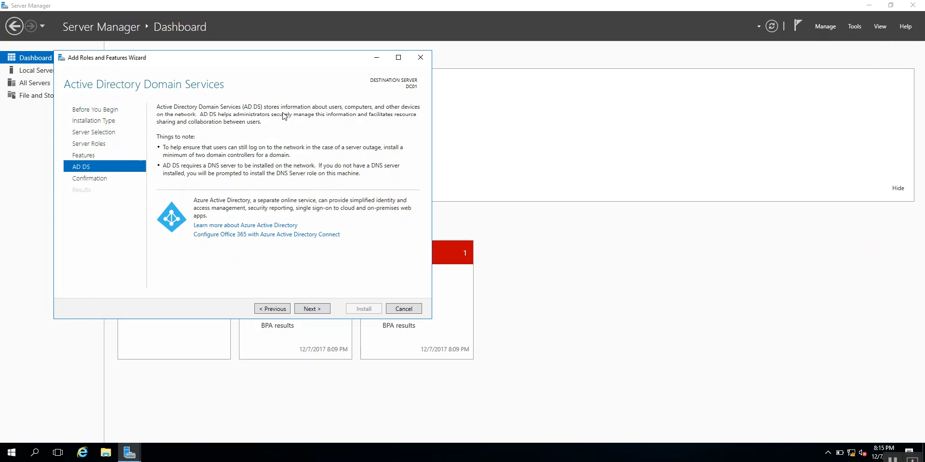
left_click(316, 311)
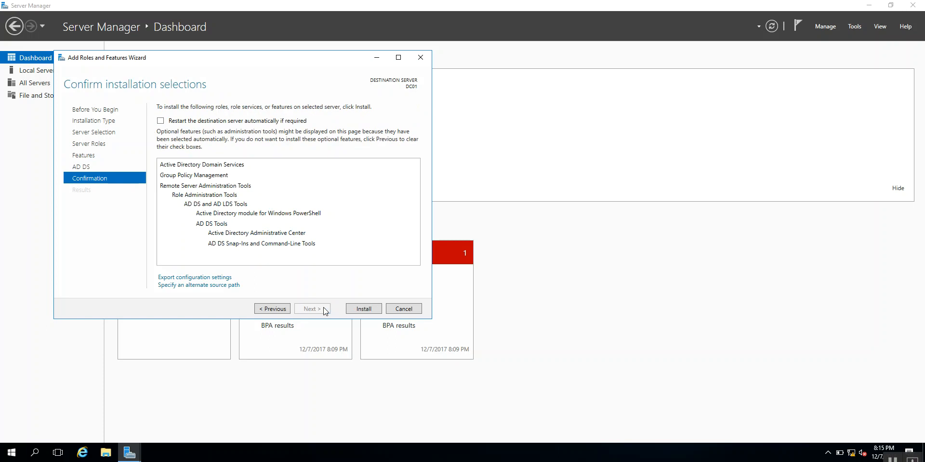
Install the selected role with automatic restart of the destination server allowed, and close the wizard.
left_click(162, 123)
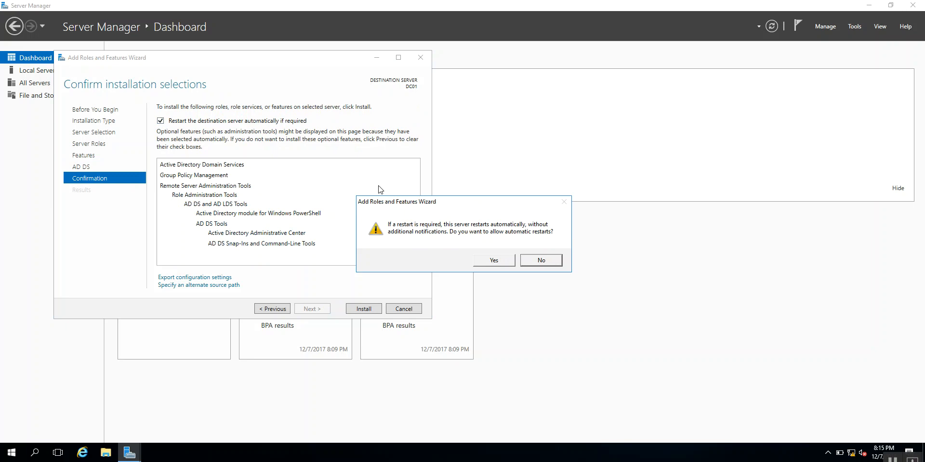
left_click(494, 260)
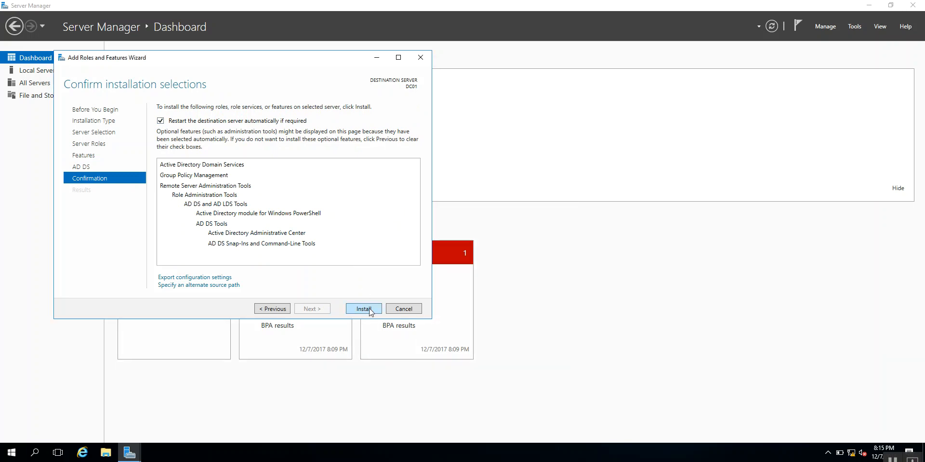
left_click(369, 309)
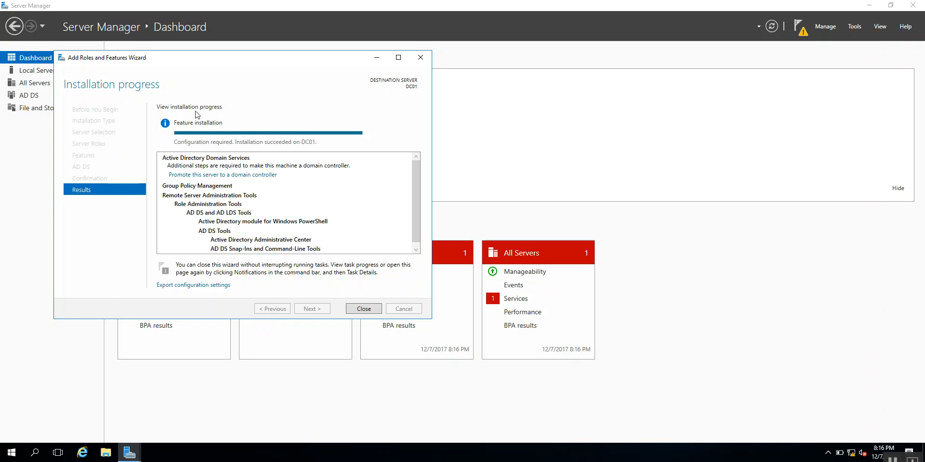
left_click(364, 309)
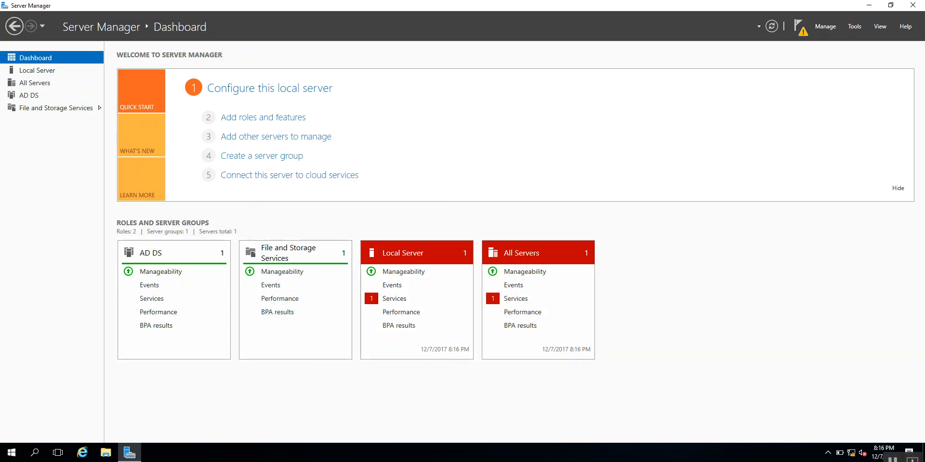
Start promoting the server to a domain controller and choose to add a new forest.
left_click(804, 38)
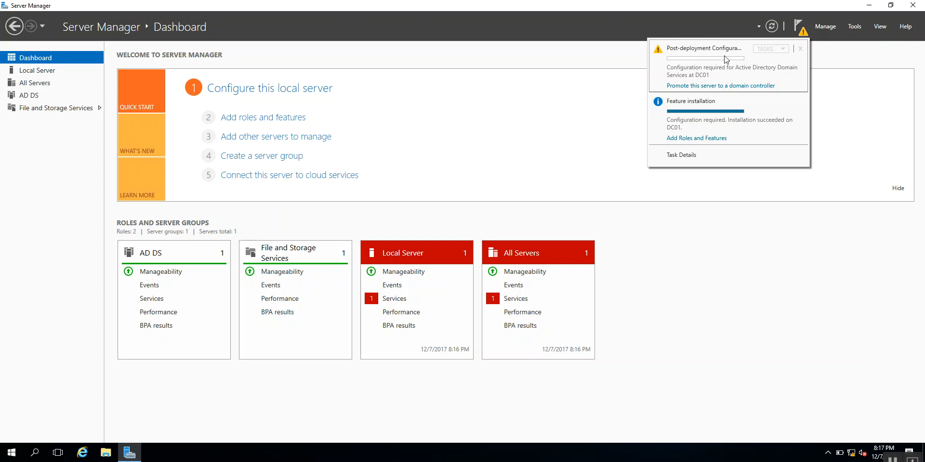
left_click(693, 85)
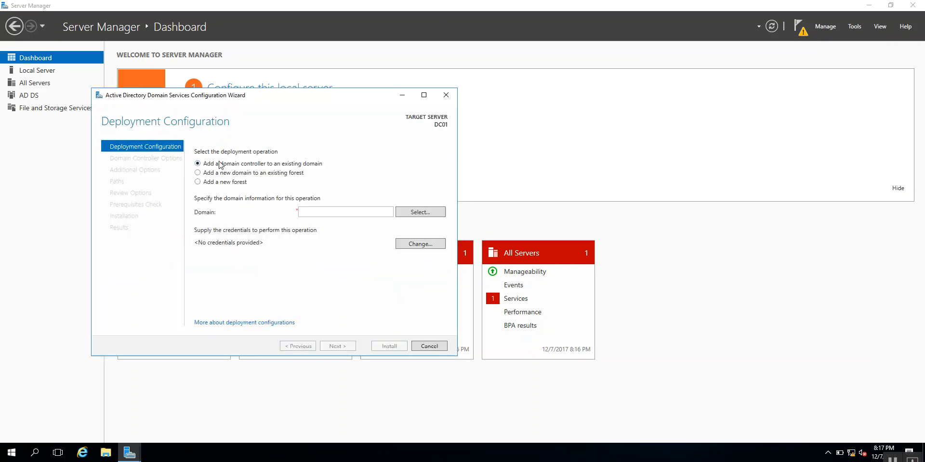
left_click(228, 186)
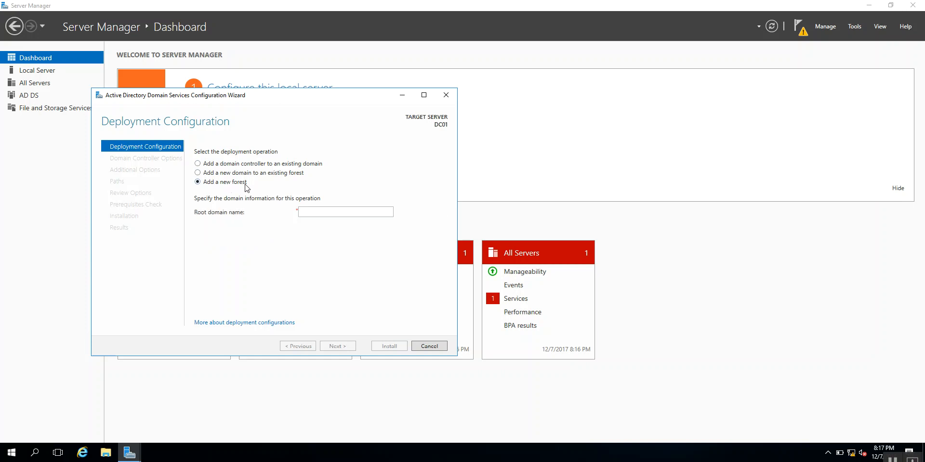
Set the new forest's root domain name to Sumbria.com and continue to the domain controller options.
left_click(343, 215)
type("Sumbria")
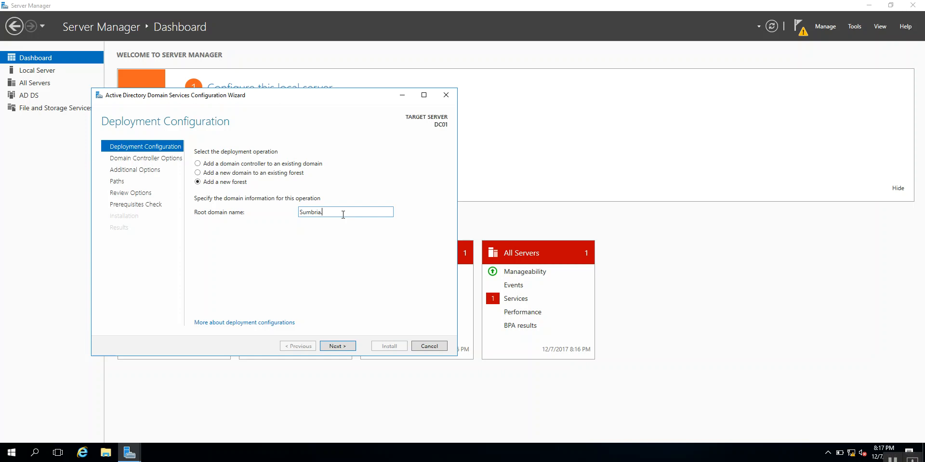
type(".Loca")
key("BackSpace")
key("BackSpace")
key("BackSpace")
type("com")
left_click(343, 348)
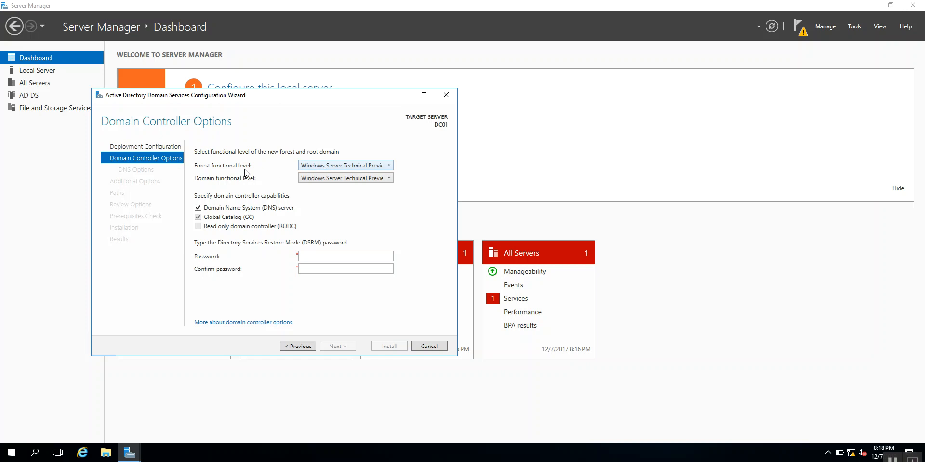
Set both the forest functional level and the domain functional level to Windows Server 2012 R2.
left_click(357, 166)
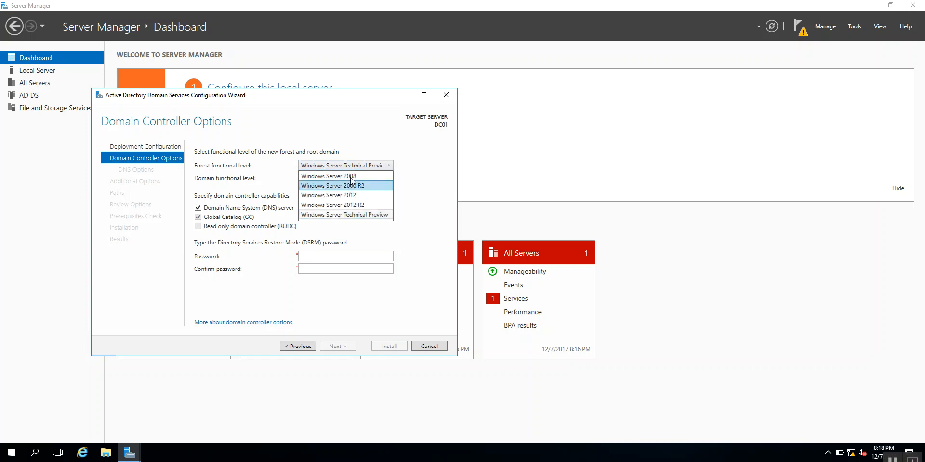
left_click(354, 166)
left_click(354, 177)
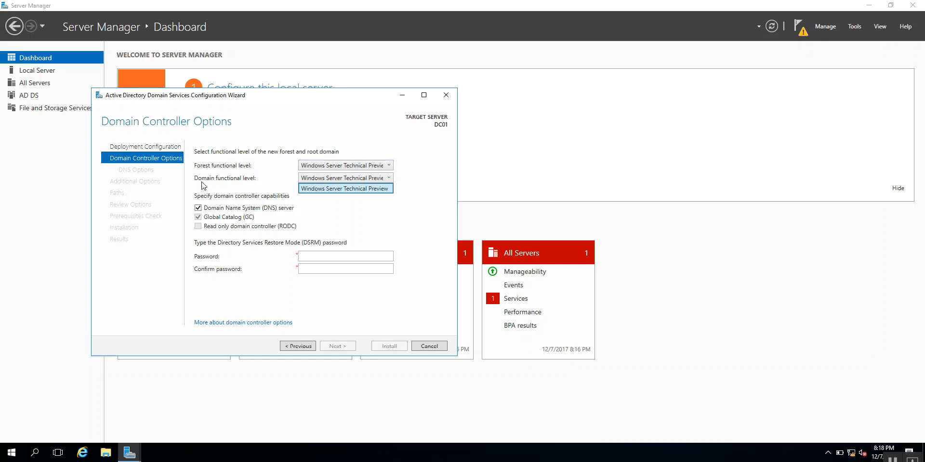
left_click(327, 169)
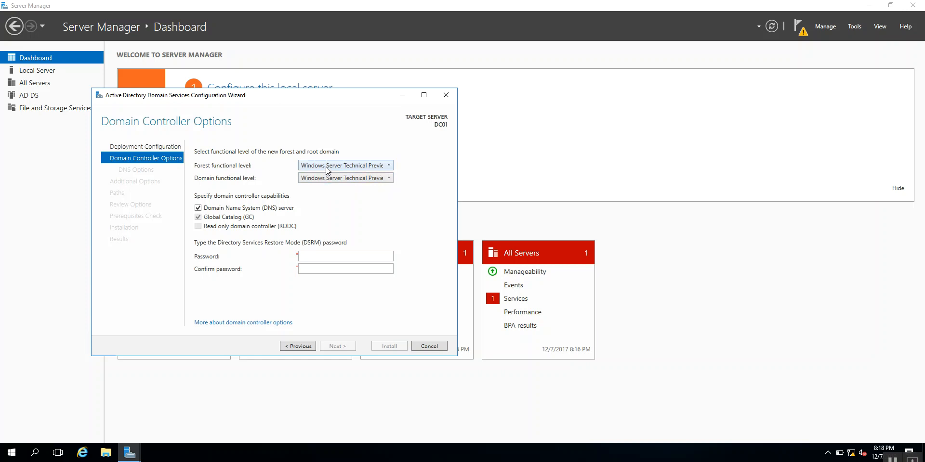
left_click(327, 167)
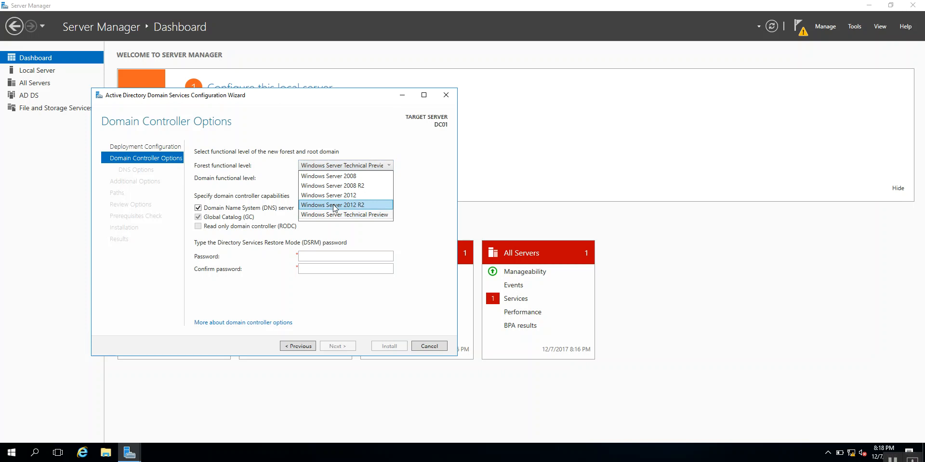
left_click(334, 207)
left_click(343, 179)
left_click(343, 188)
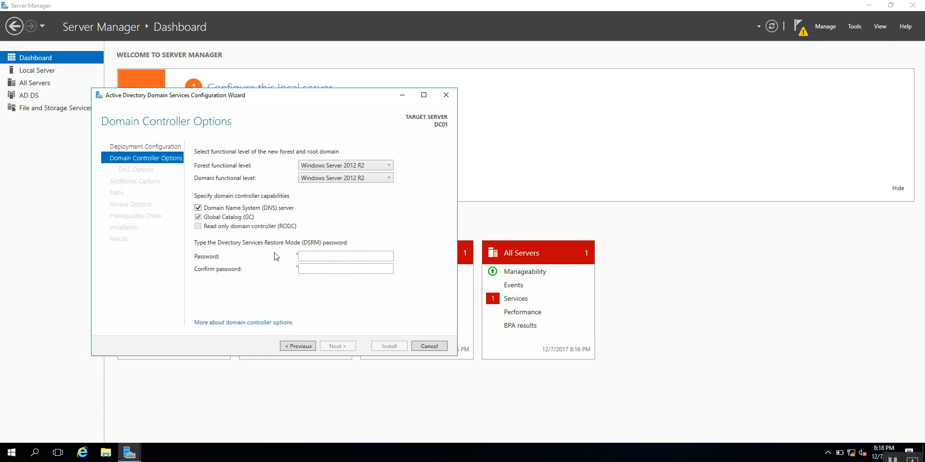
Enter and confirm the Directory Services Restore Mode (DSRM) password, and continue to the DNS options.
left_click(337, 256)
type("1")
key("Tab")
type("•••••••")
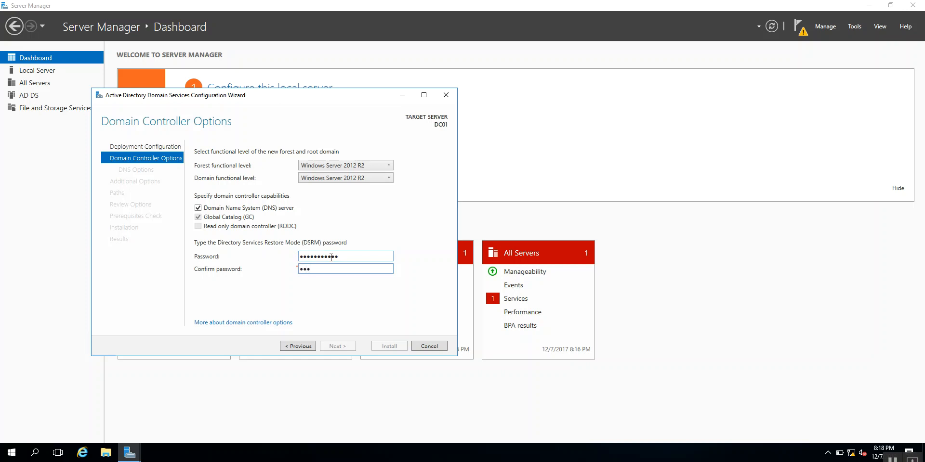
type("••••")
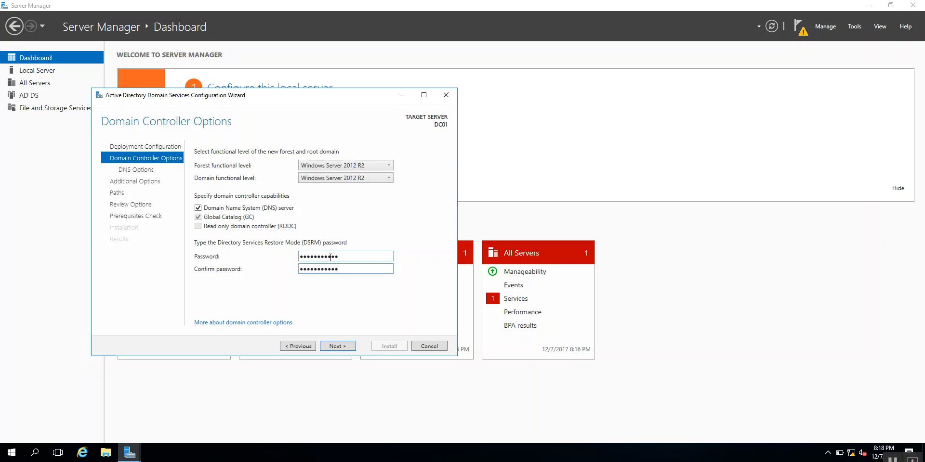
left_click(351, 347)
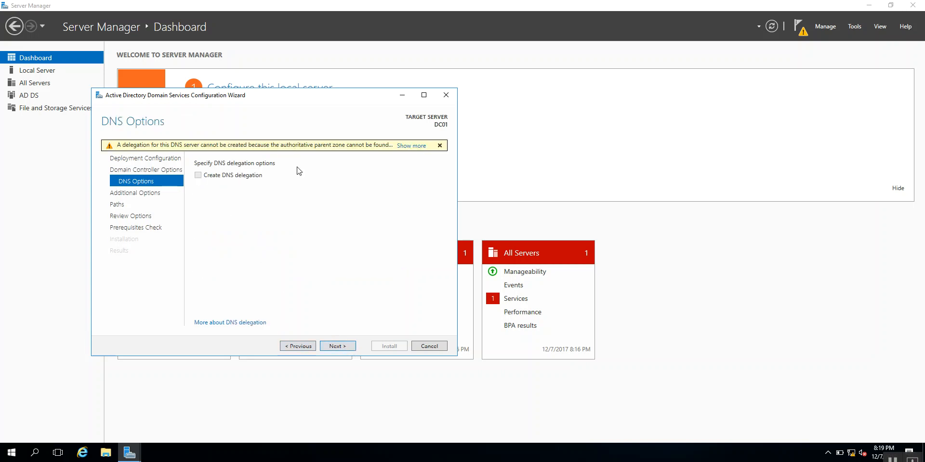
Accept the default DNS options, the NetBIOS domain name SUMBRIA and the default AD DS folder paths, and continue to the options review.
left_click(347, 347)
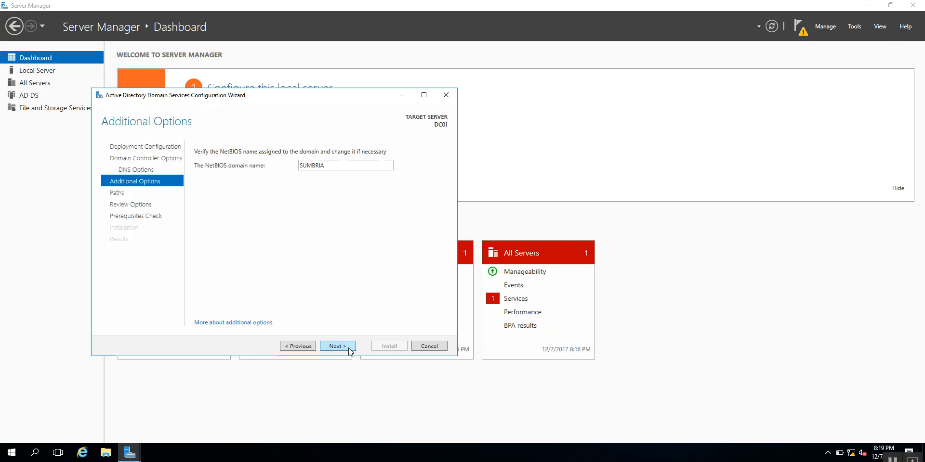
left_click(337, 347)
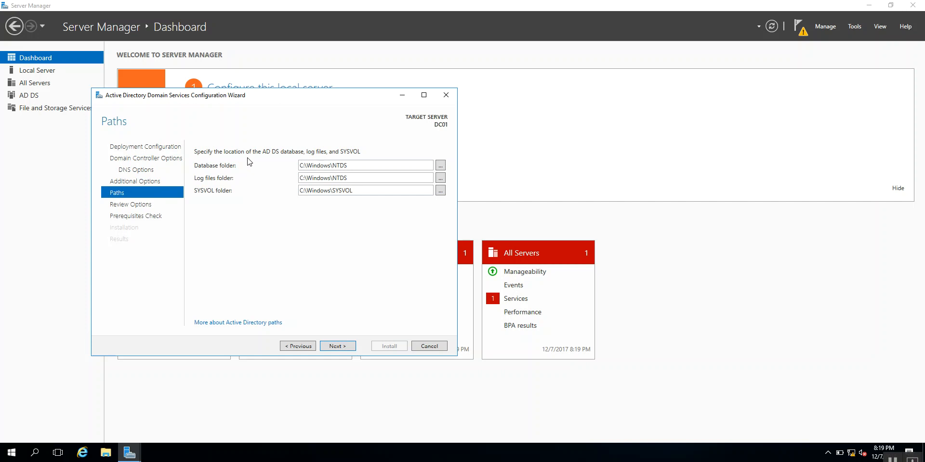
triple_click(371, 165)
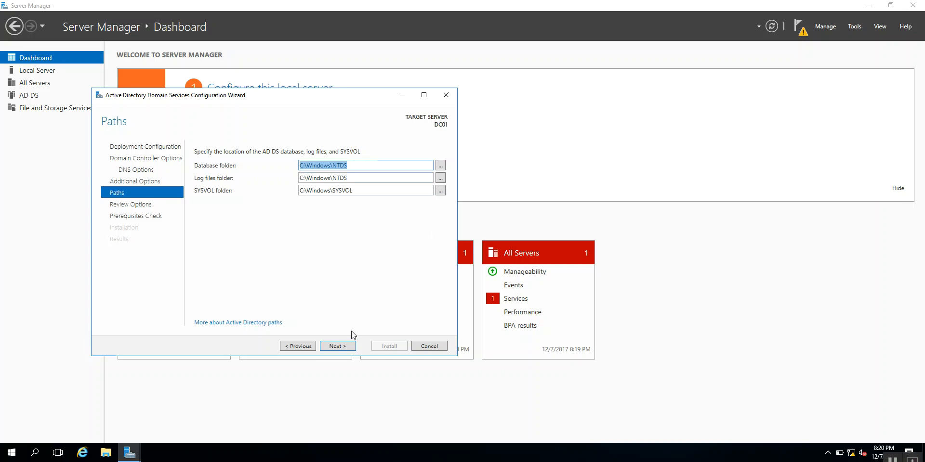
left_click(351, 346)
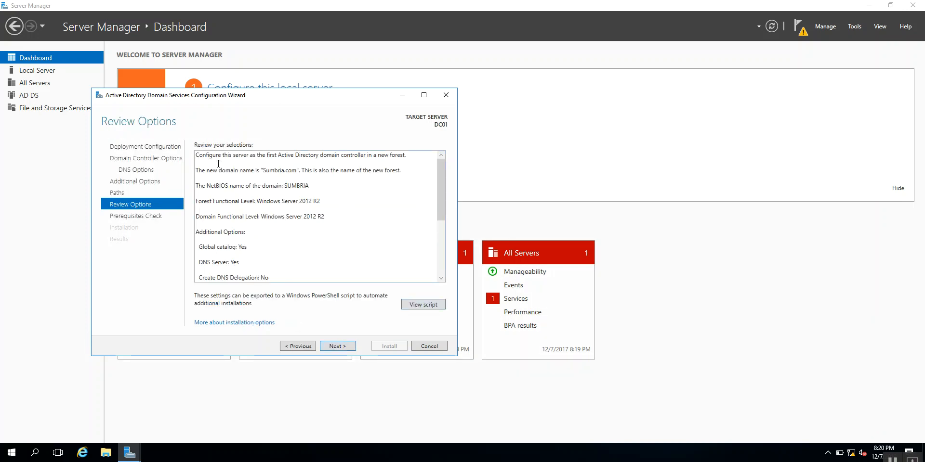
View the PowerShell deployment script generated from the selected options, and close it.
left_click(422, 304)
left_click_drag(195, 275, 109, 128)
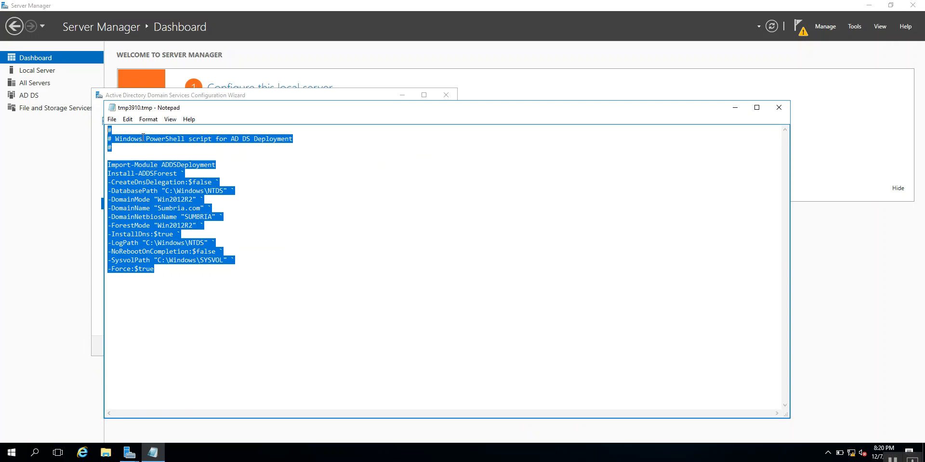
left_click(779, 107)
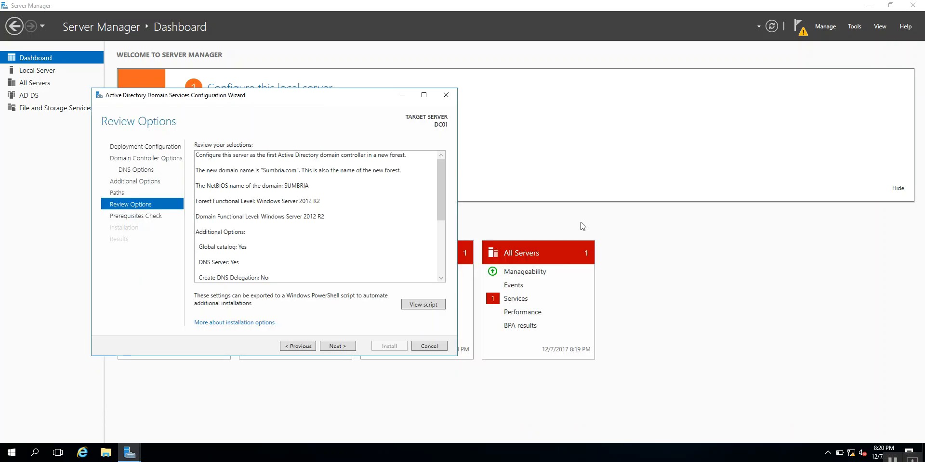
Run the prerequisites check, install the domain controller configuration, and acknowledge the restart notice.
left_click(348, 346)
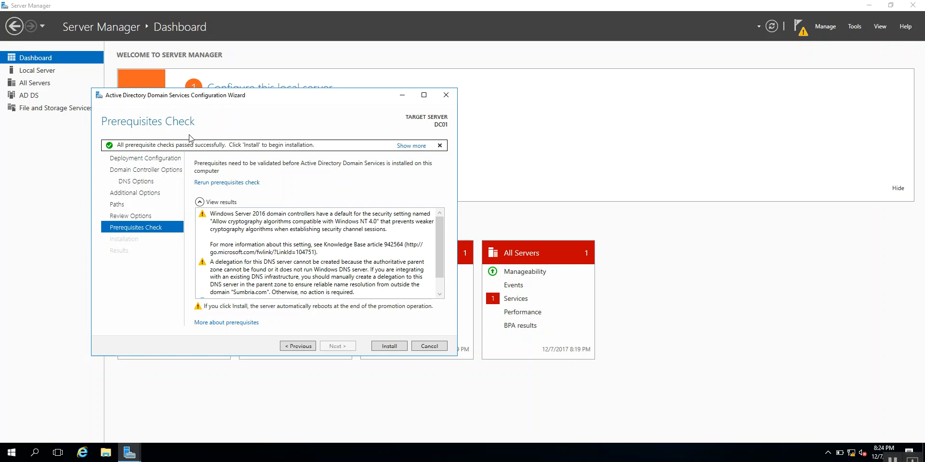
left_click(398, 348)
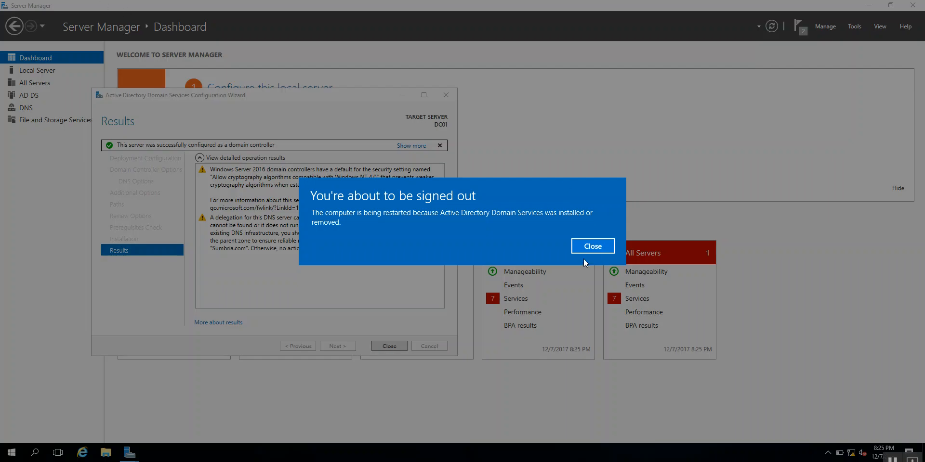
left_click(595, 252)
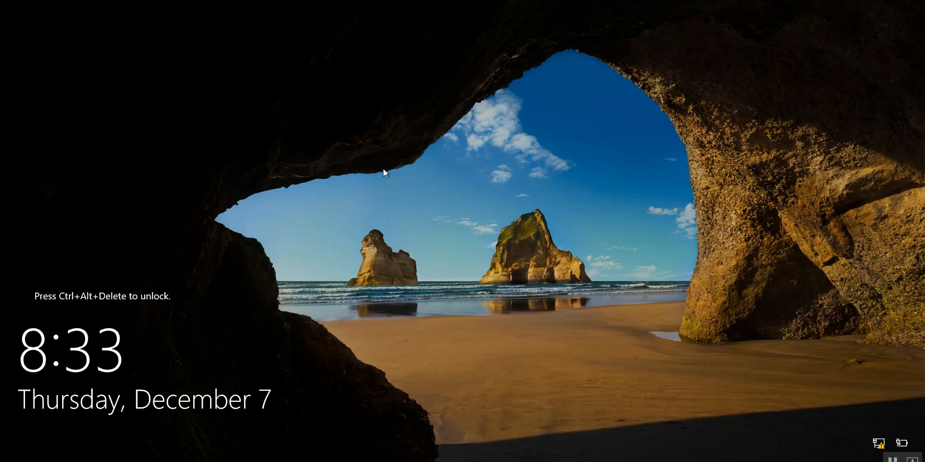
Unlock the restarted server and sign in as SUMBRIA\Administrator with the account password.
key("ctrl+alt+Delete")
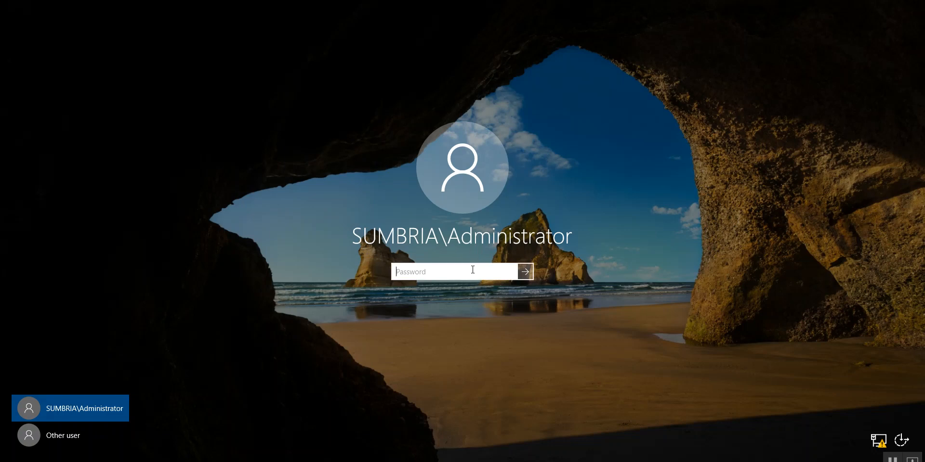
type("•")
key("BackSpace")
type("••••••••••")
key("Return")
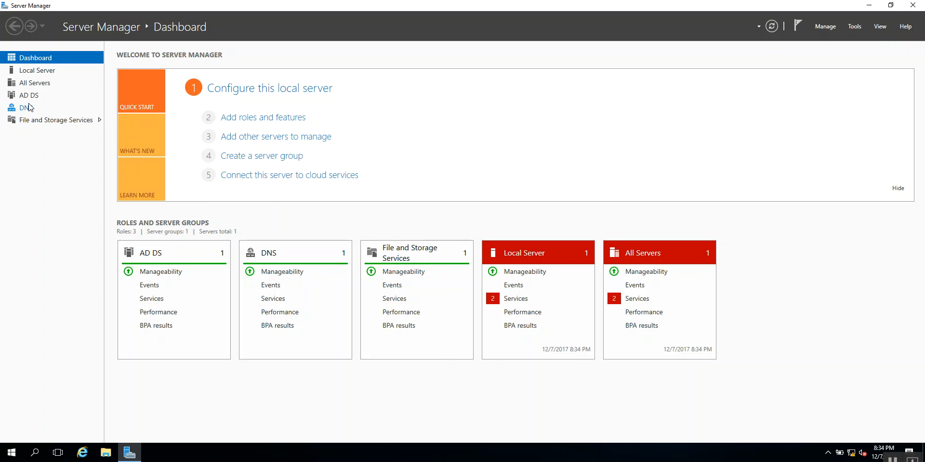
Look over the management tools for the AD DS server DC01, and open Active Directory Sites and Services to inspect it before closing it.
left_click(29, 100)
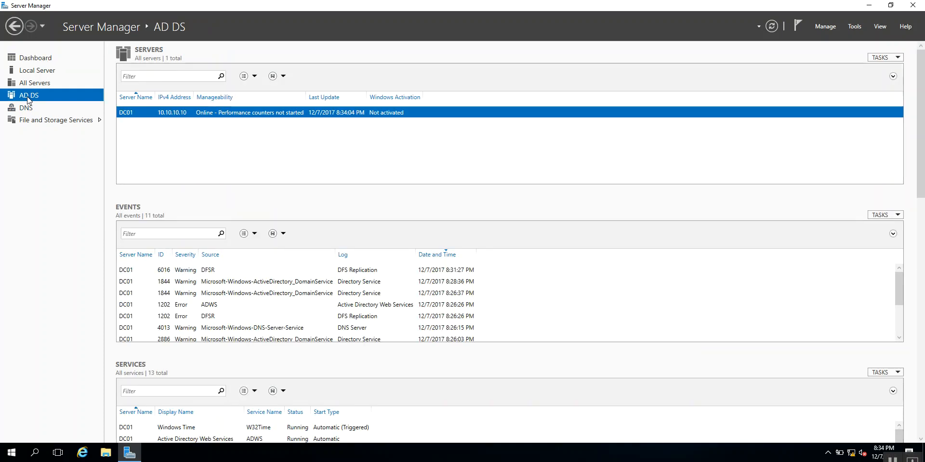
right_click(184, 113)
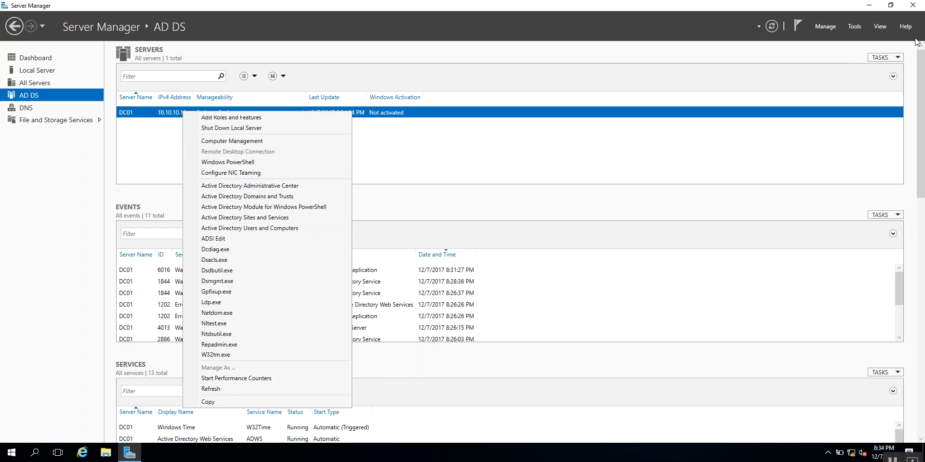
left_click(860, 27)
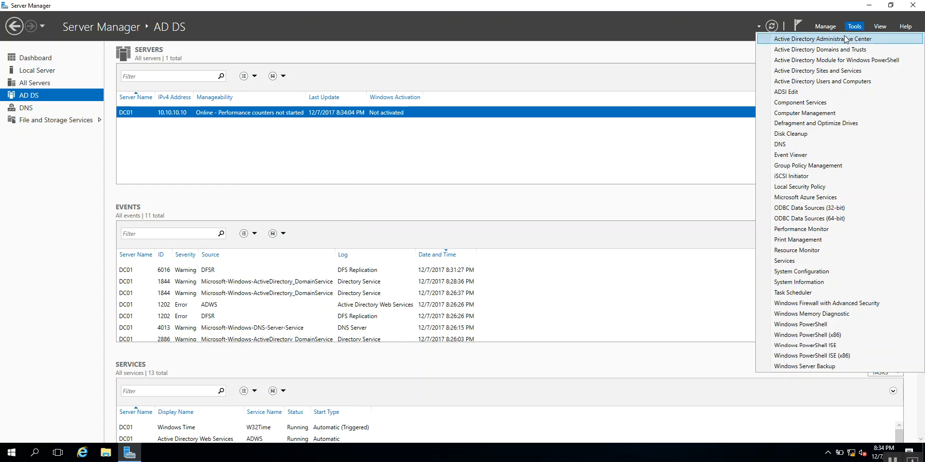
left_click(843, 75)
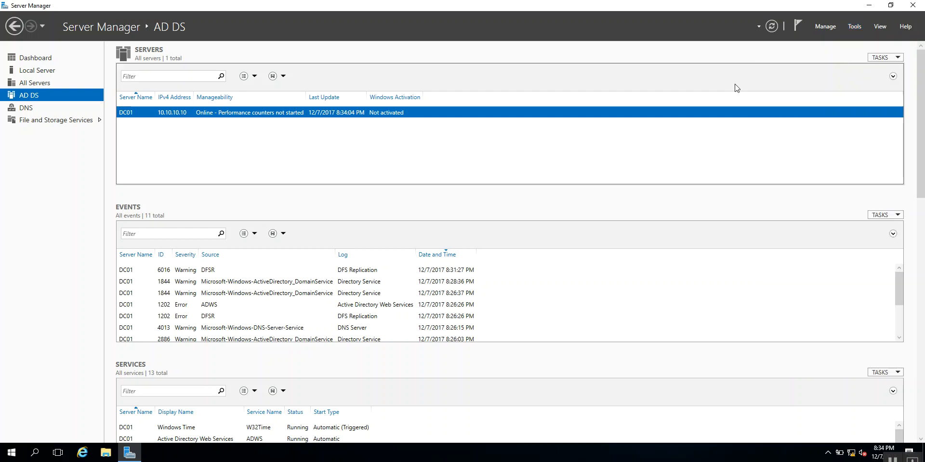
left_click(860, 8)
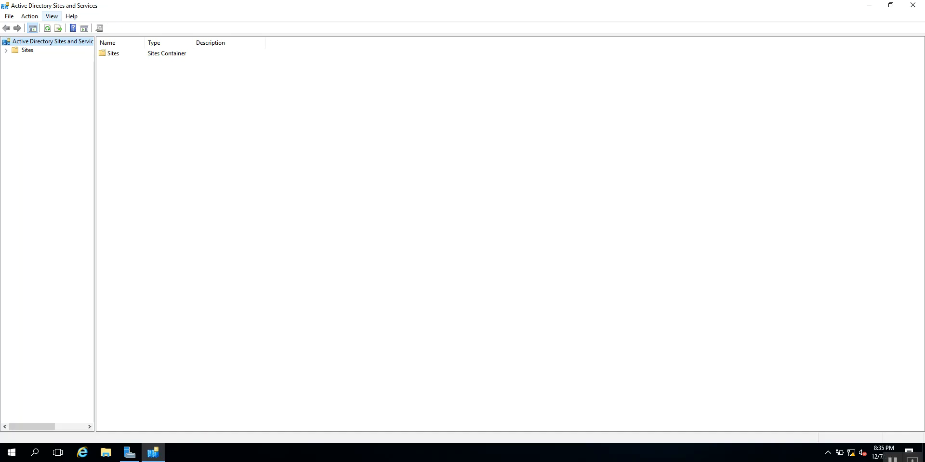
left_click_drag(96, 73, 174, 81)
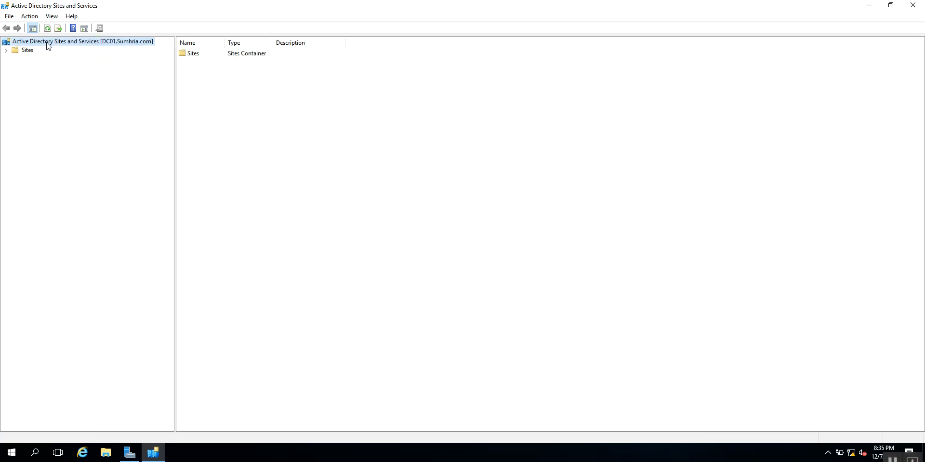
left_click(9, 16)
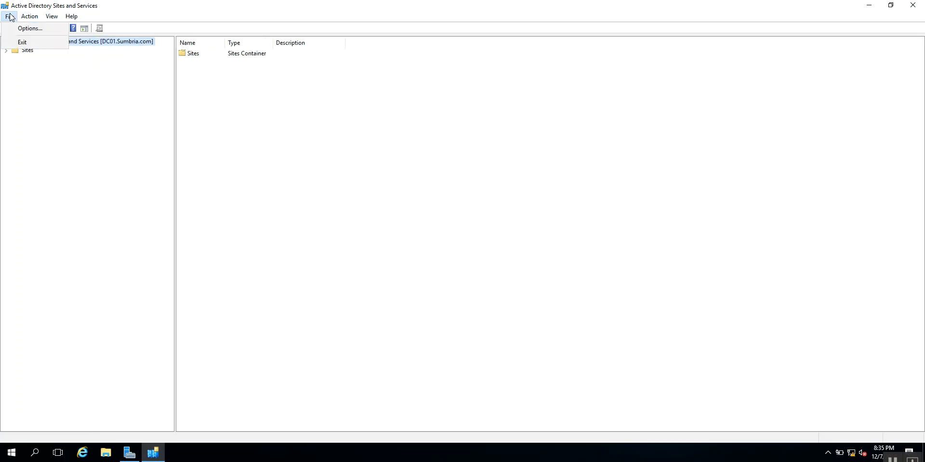
left_click(24, 43)
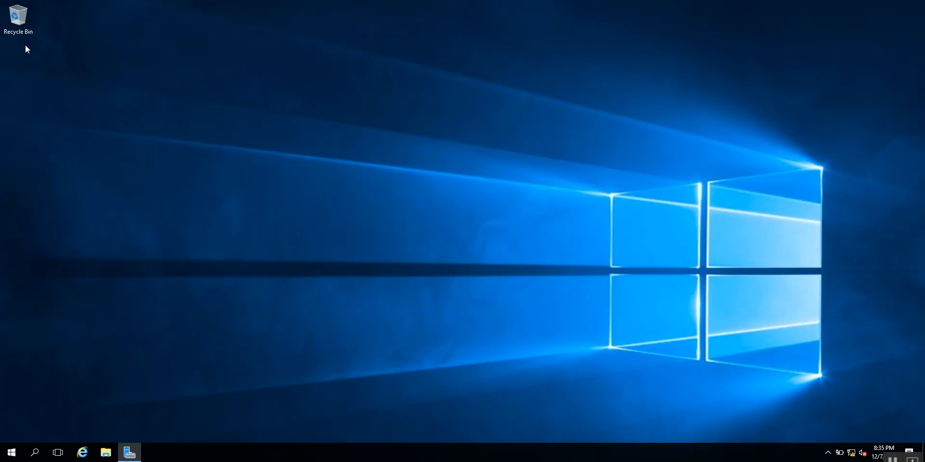
Return to Server Manager, open Active Directory Users and Computers for DC01 in full view, and expand the Sumbria.com domain.
left_click(131, 453)
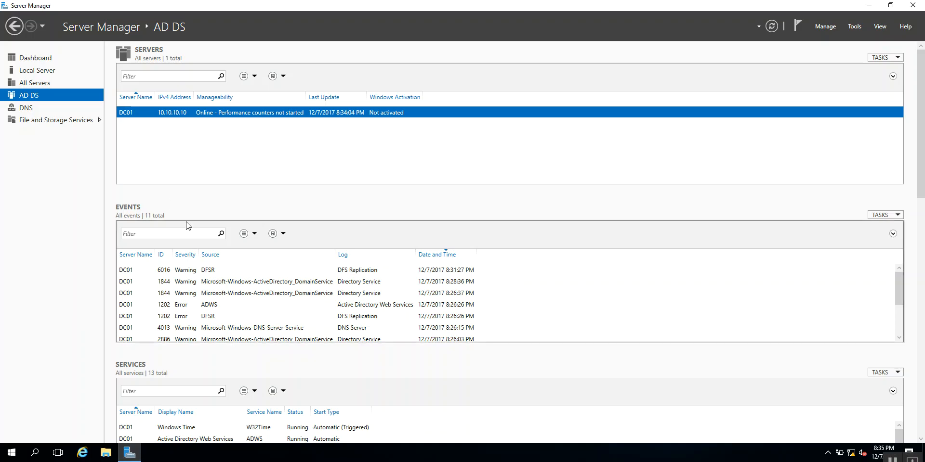
right_click(182, 117)
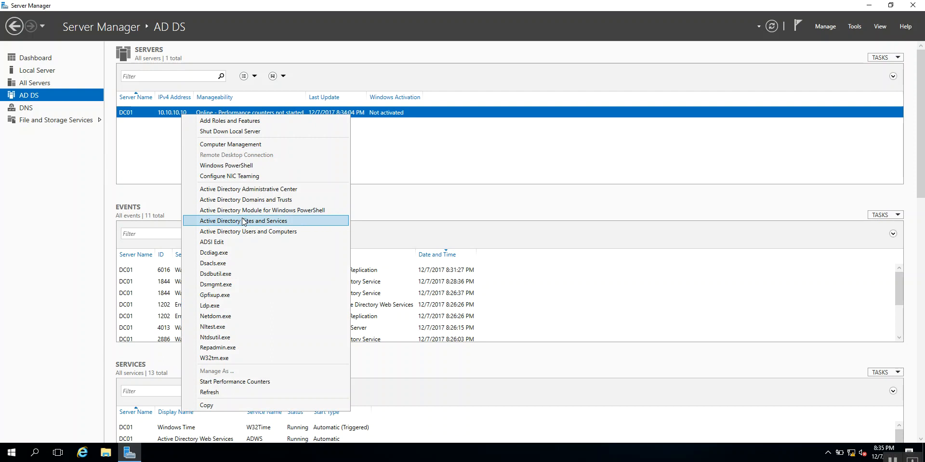
left_click(251, 232)
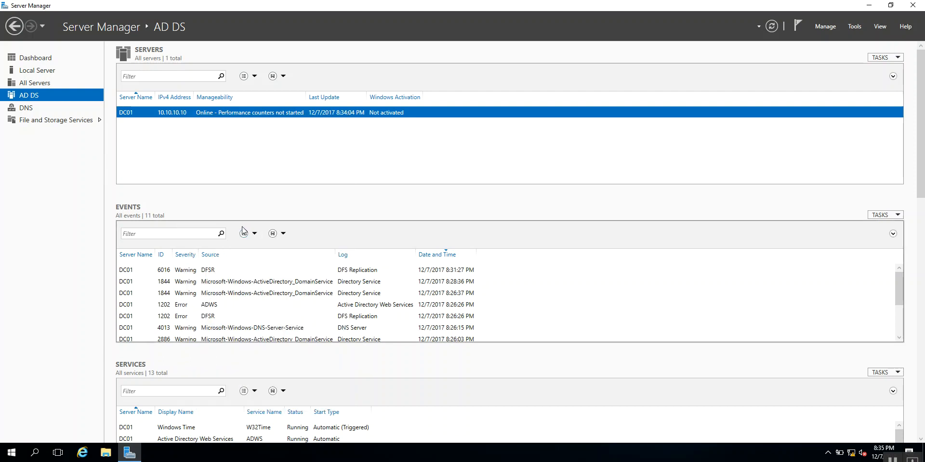
left_click(869, 5)
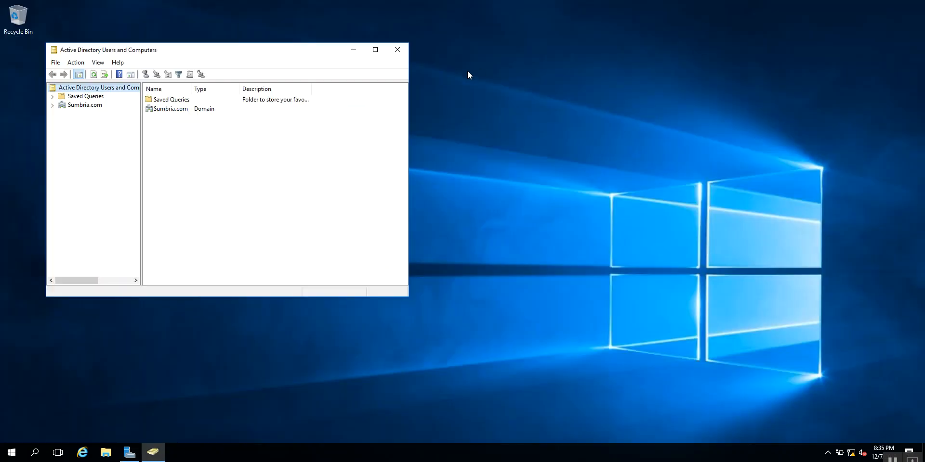
left_click(376, 52)
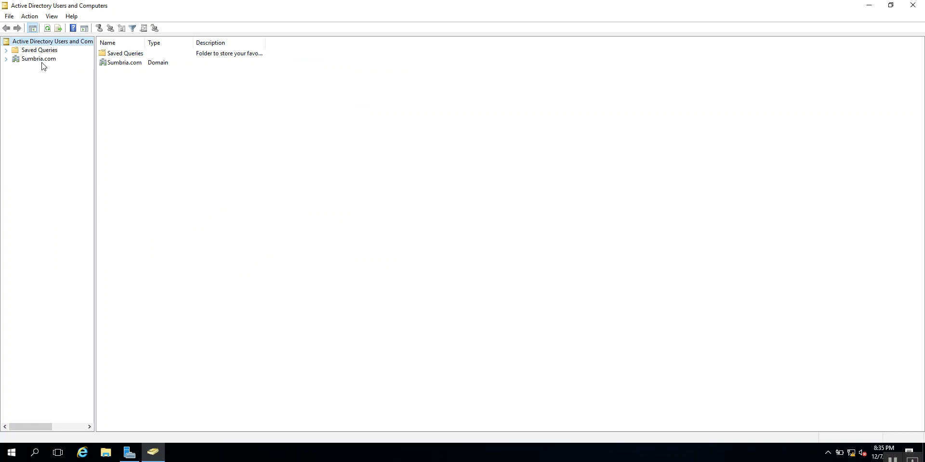
left_click(6, 59)
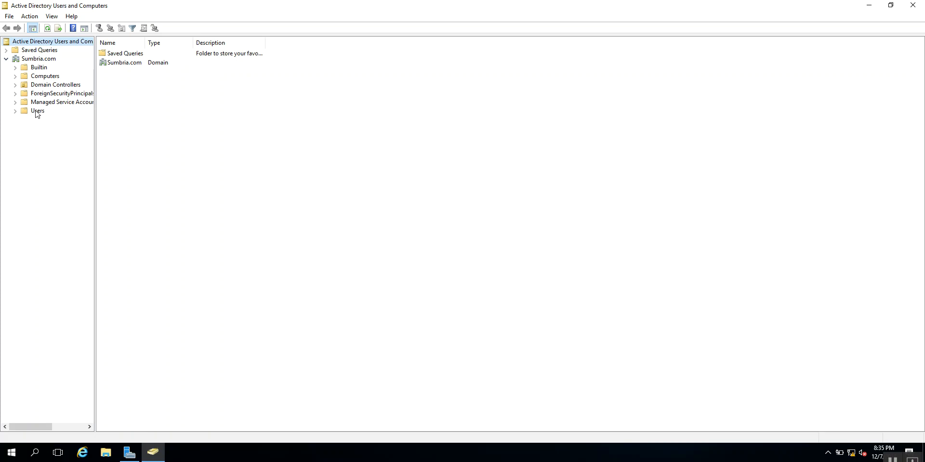
left_click_drag(95, 120, 181, 126)
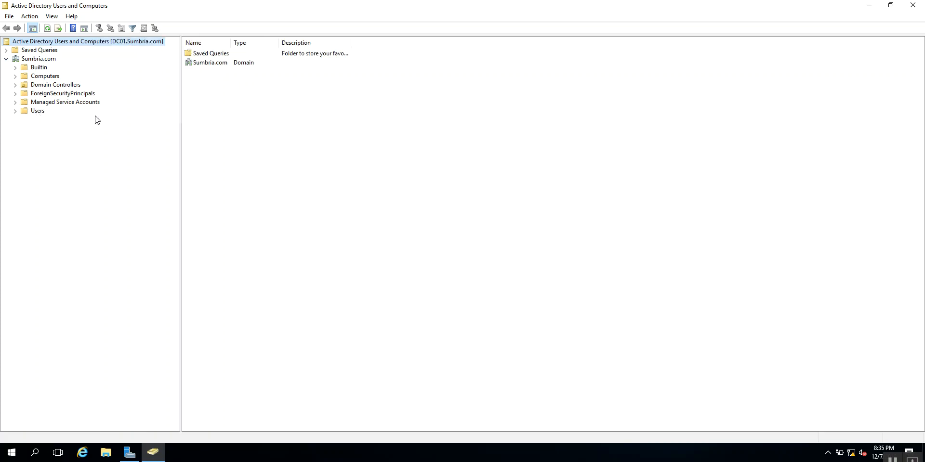
Examine the types of new objects that can be created in the Sumbria.com domain, without creating one.
right_click(46, 60)
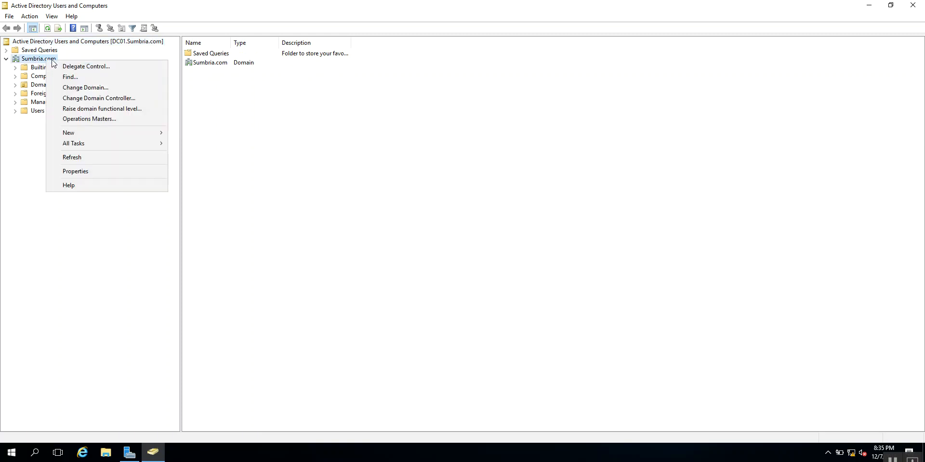
mouse_move(76, 135)
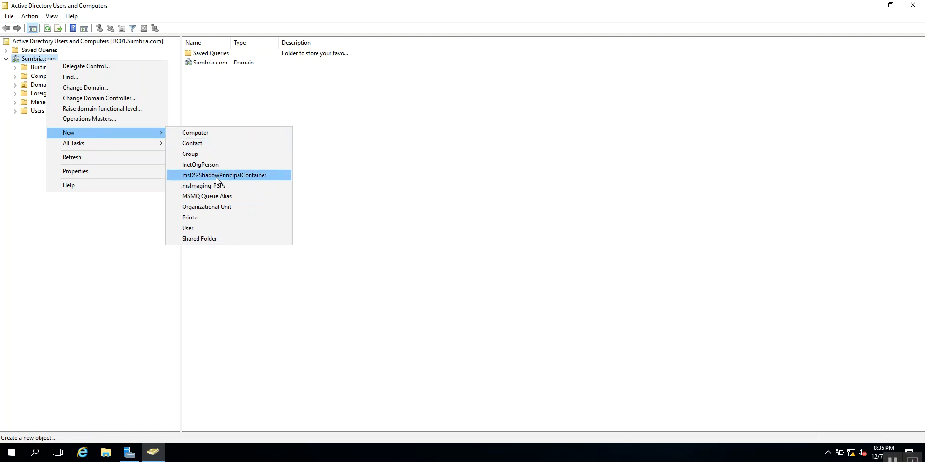
left_click(399, 111)
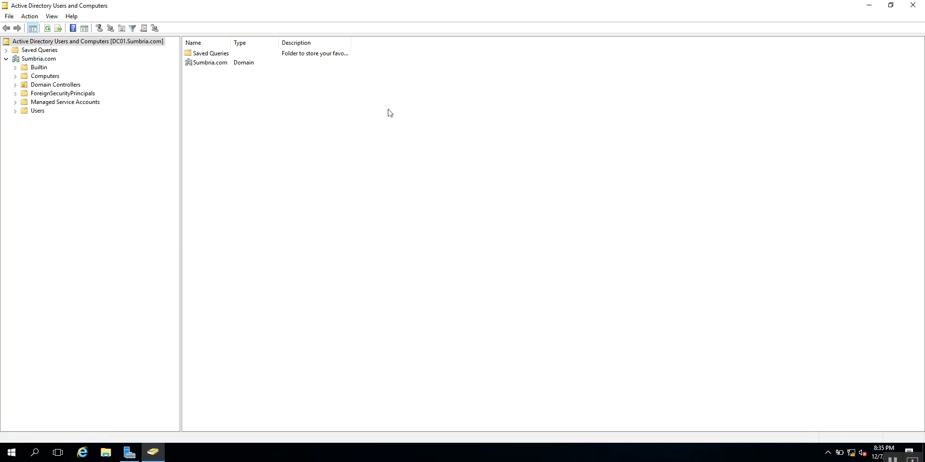